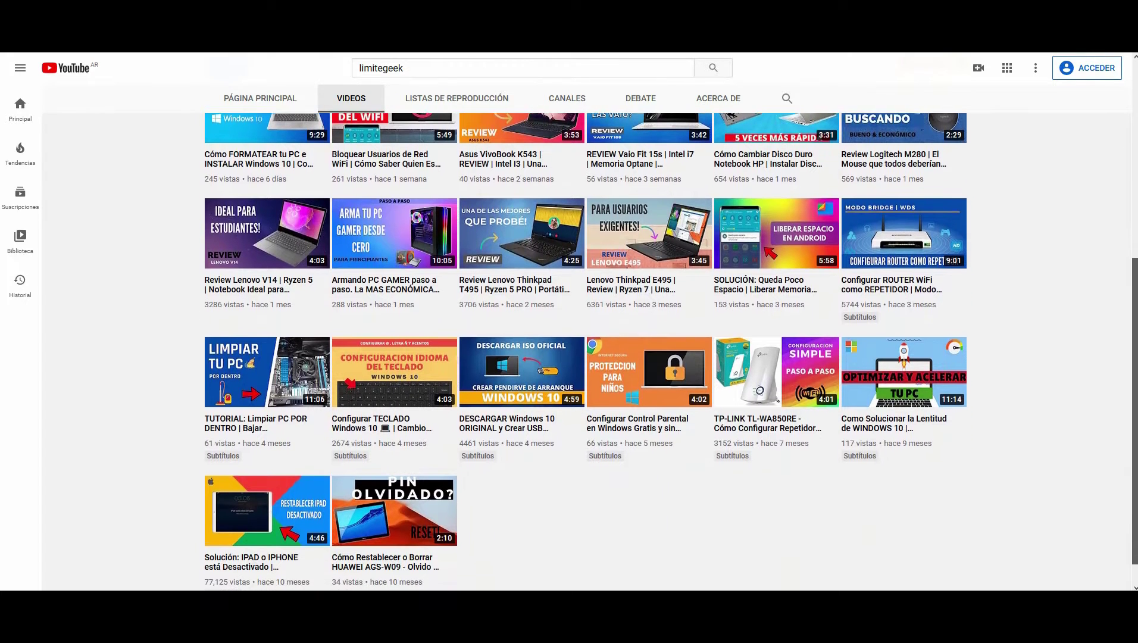
scroll(585, 351, down, 1)
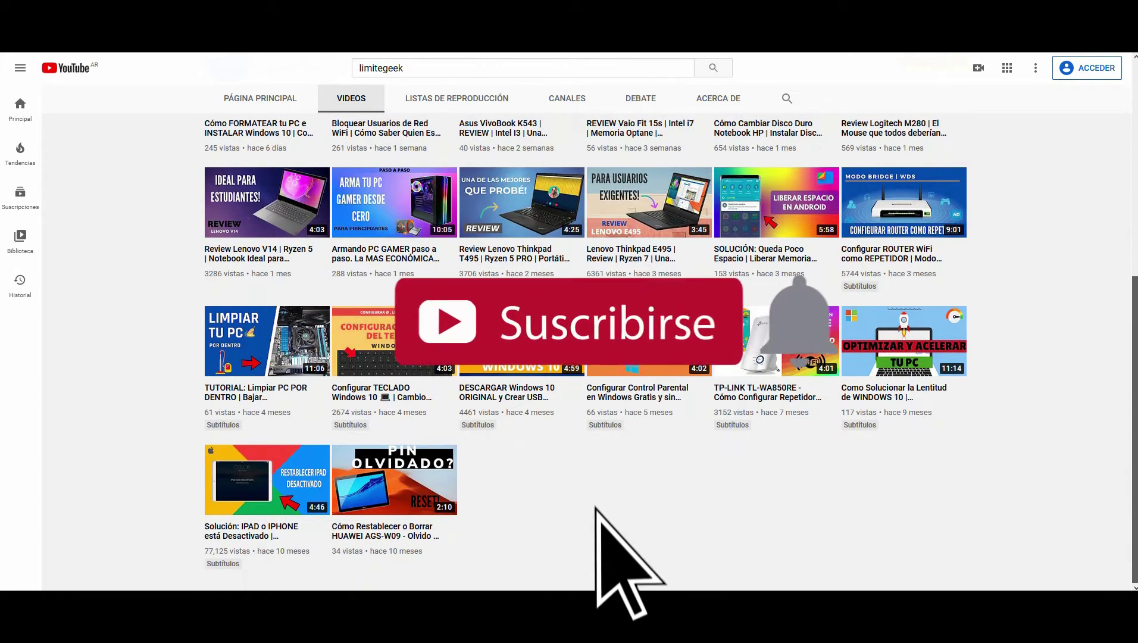
Scroll through the limitegeek channel's uploaded videos.
scroll(585, 351, up, 1)
scroll(585, 351, up, 1)
scroll(585, 351, up, 1)
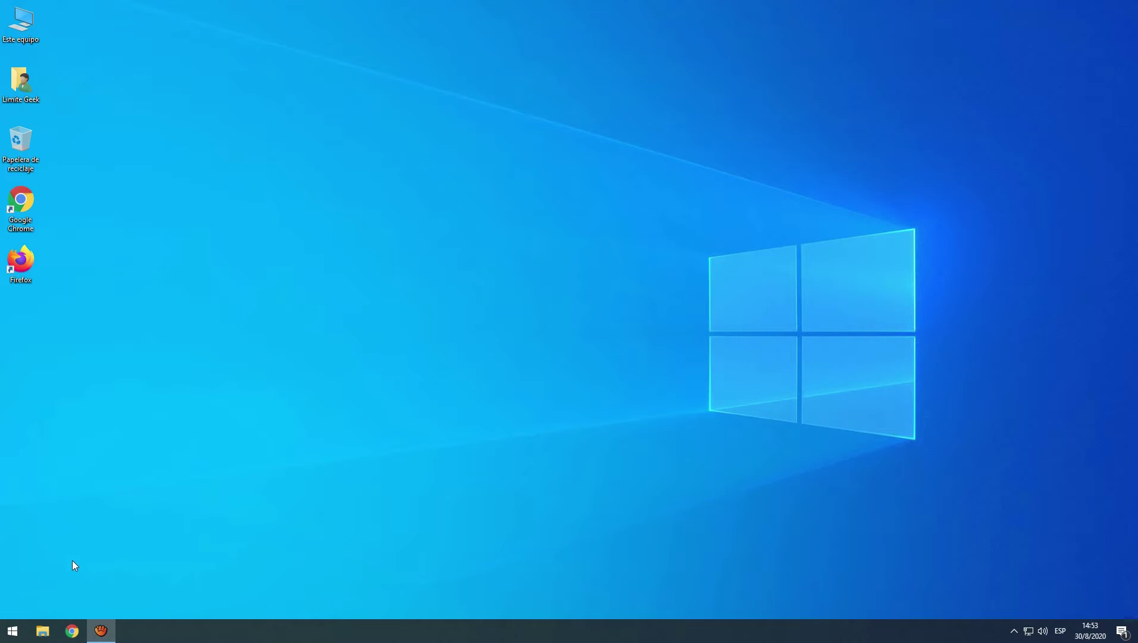
Search the Start menu for 'panel' and launch Panel de control.
click(11, 633)
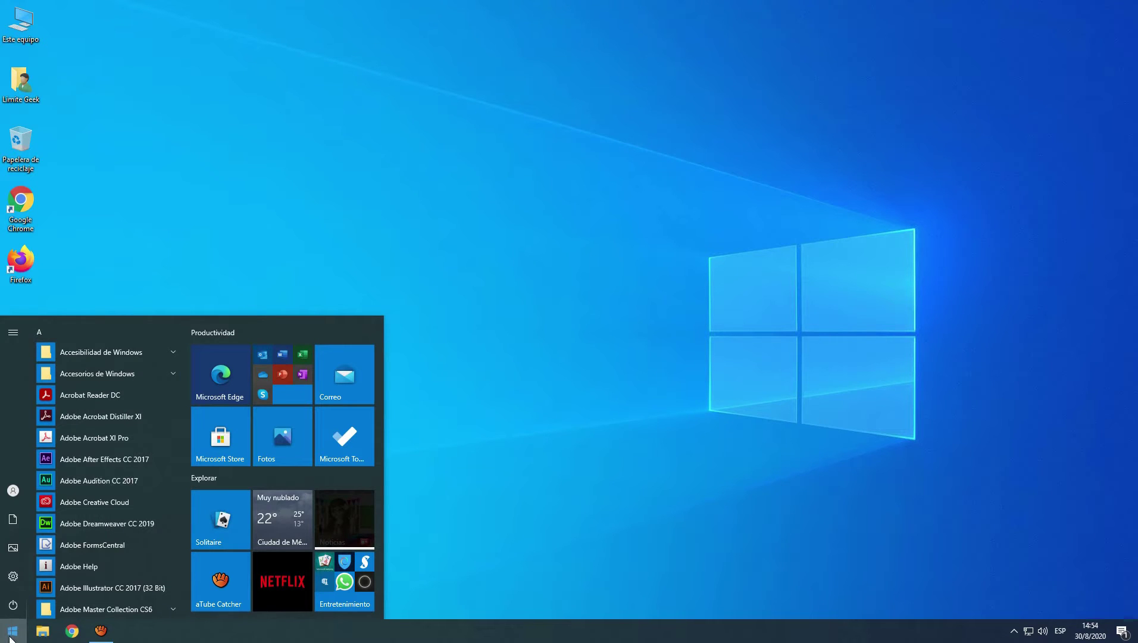
text(panel)
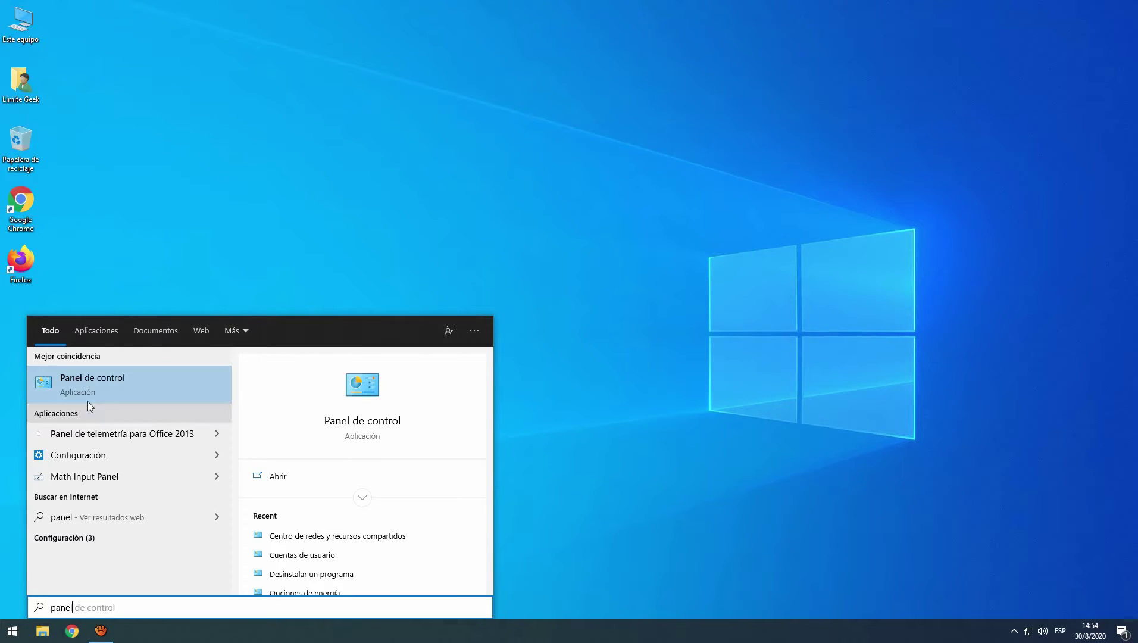
key(Return)
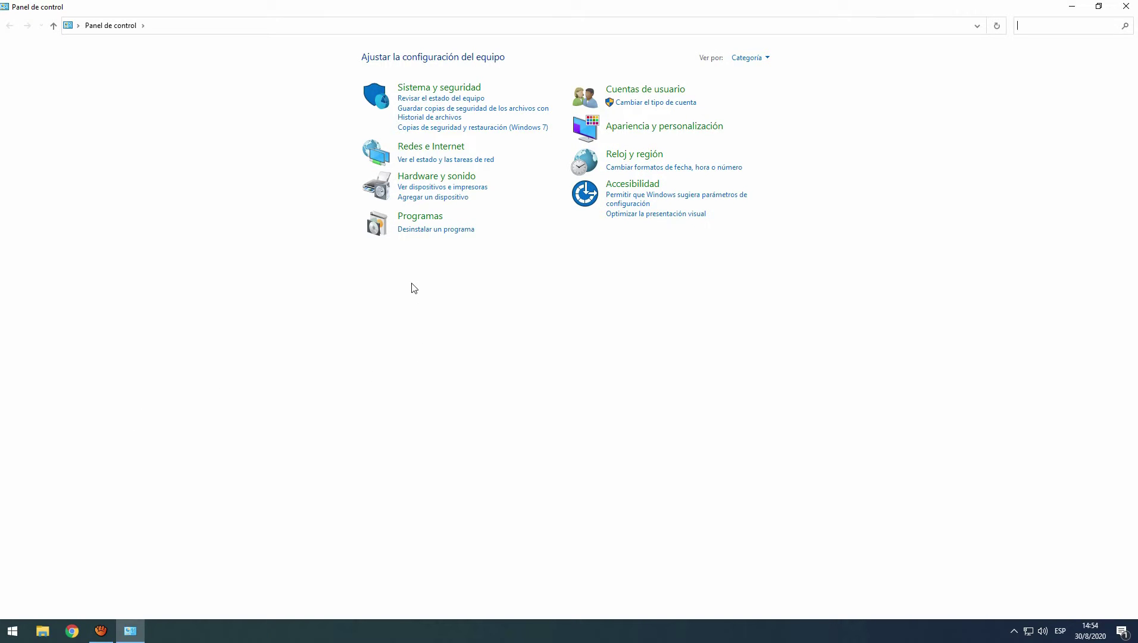
Go to Redes e Internet > Centro de redes y recursos compartidos.
click(430, 152)
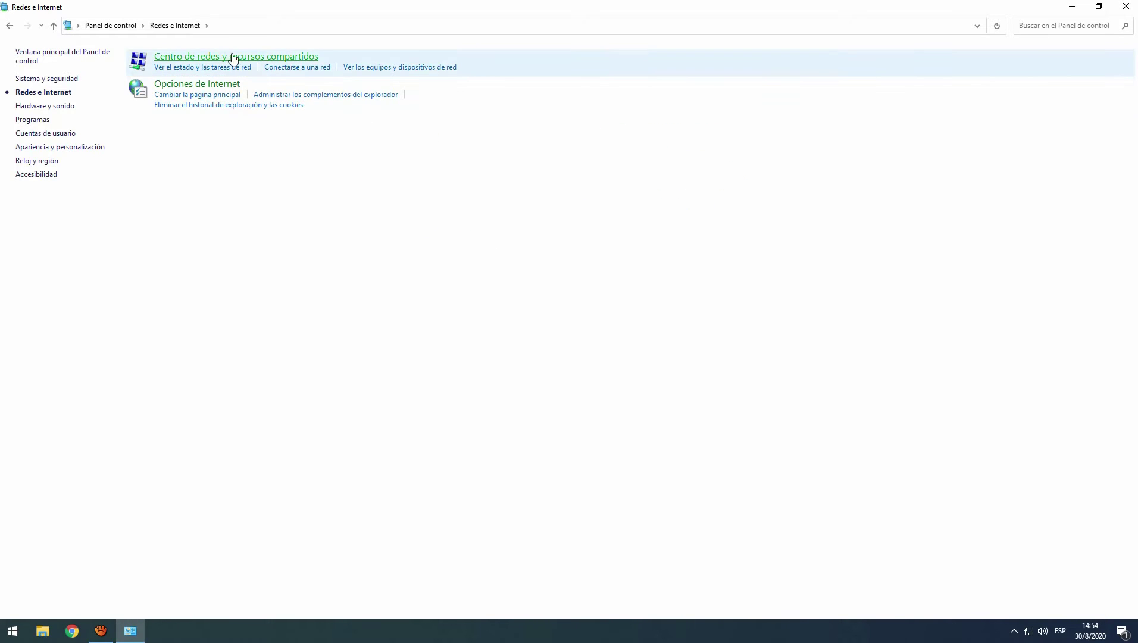
click(269, 58)
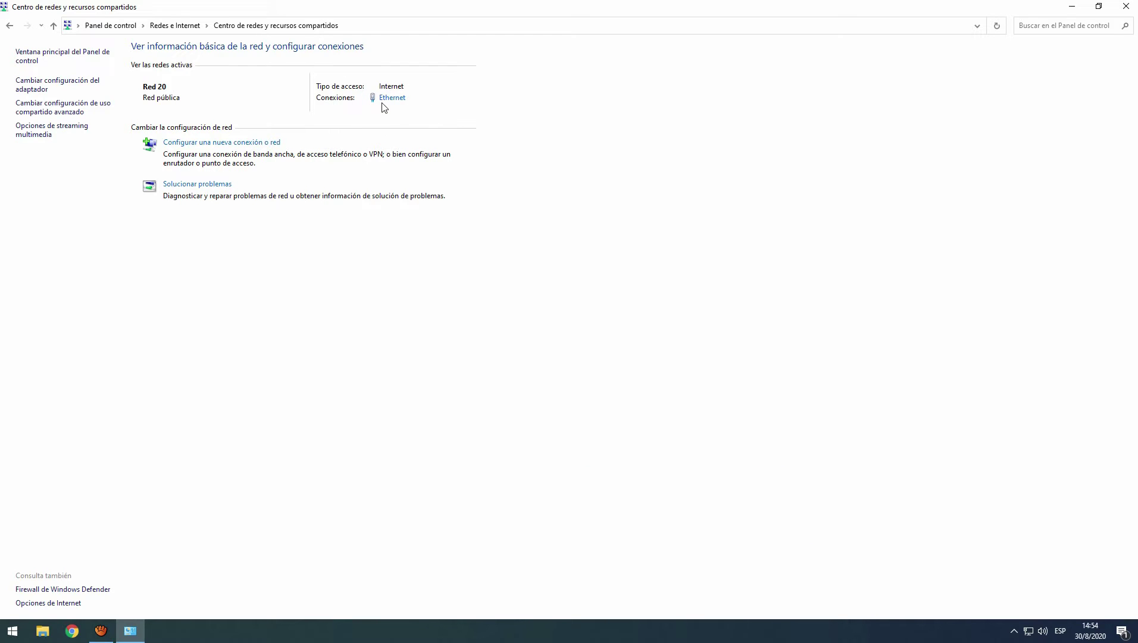
Look up the Ethernet connection's default gateway, 192.168.0.1, in its details.
click(388, 99)
drag(531, 205, 531, 116)
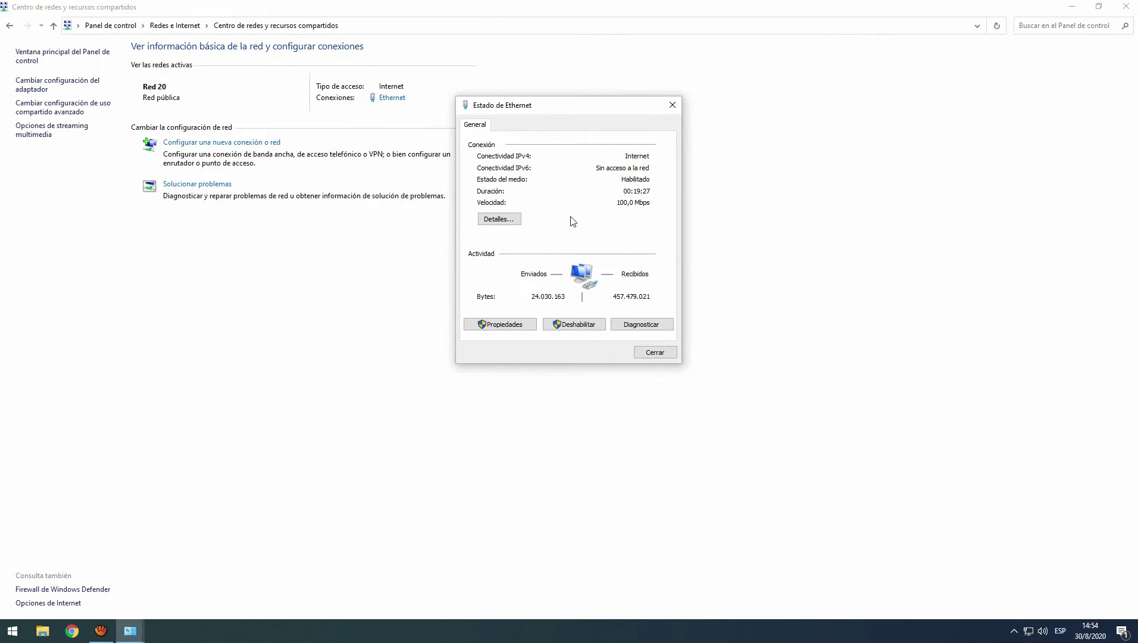
click(512, 220)
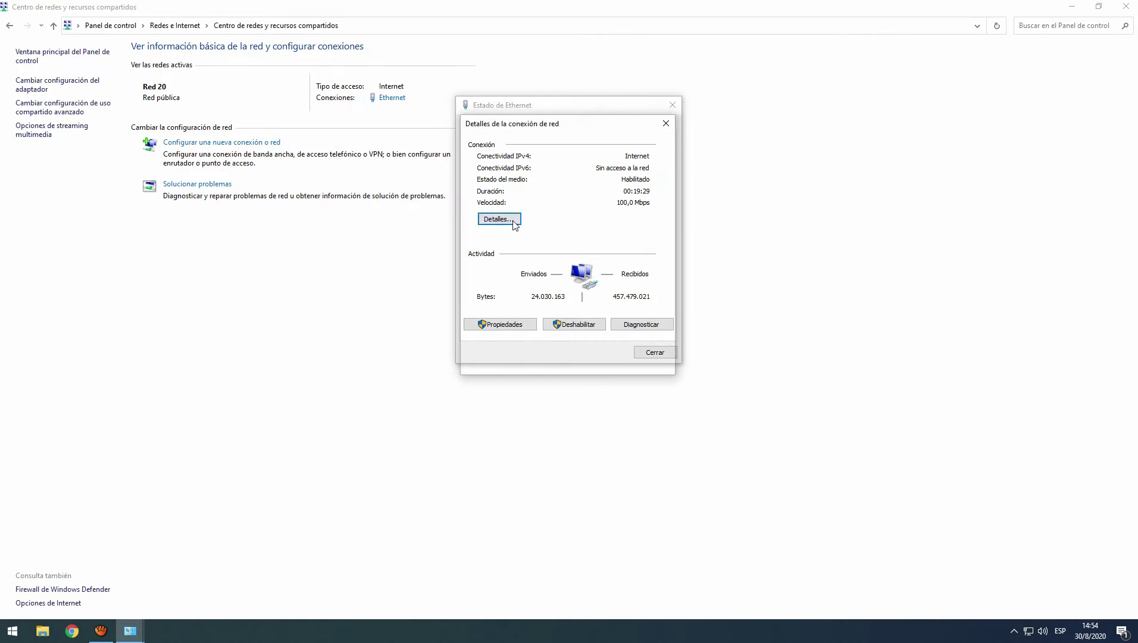
drag(548, 157, 571, 157)
click(493, 252)
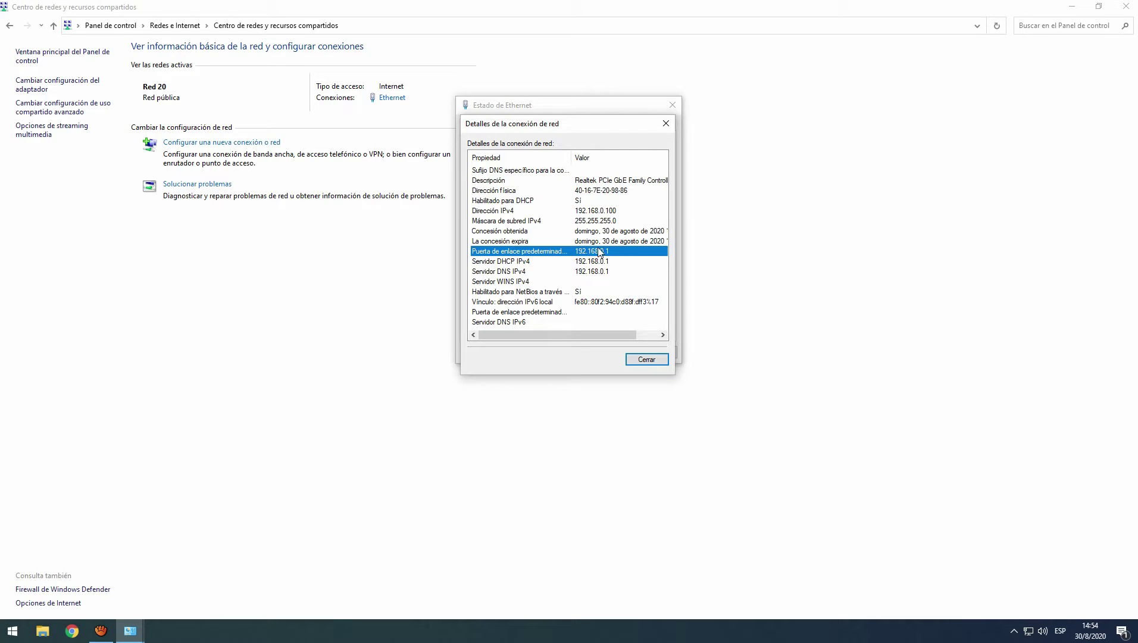
Close the connection details, Ethernet status and Control Panel windows.
click(668, 124)
click(676, 106)
click(1126, 7)
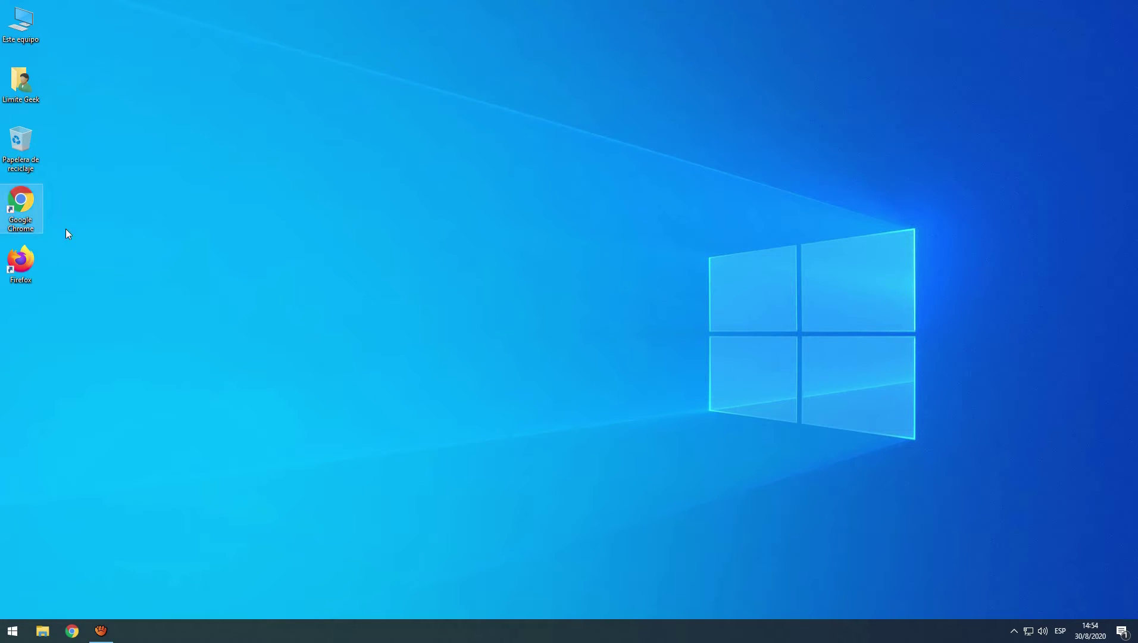
Launch Chrome and load the router's page at 192.168.0.1.
double_click(26, 199)
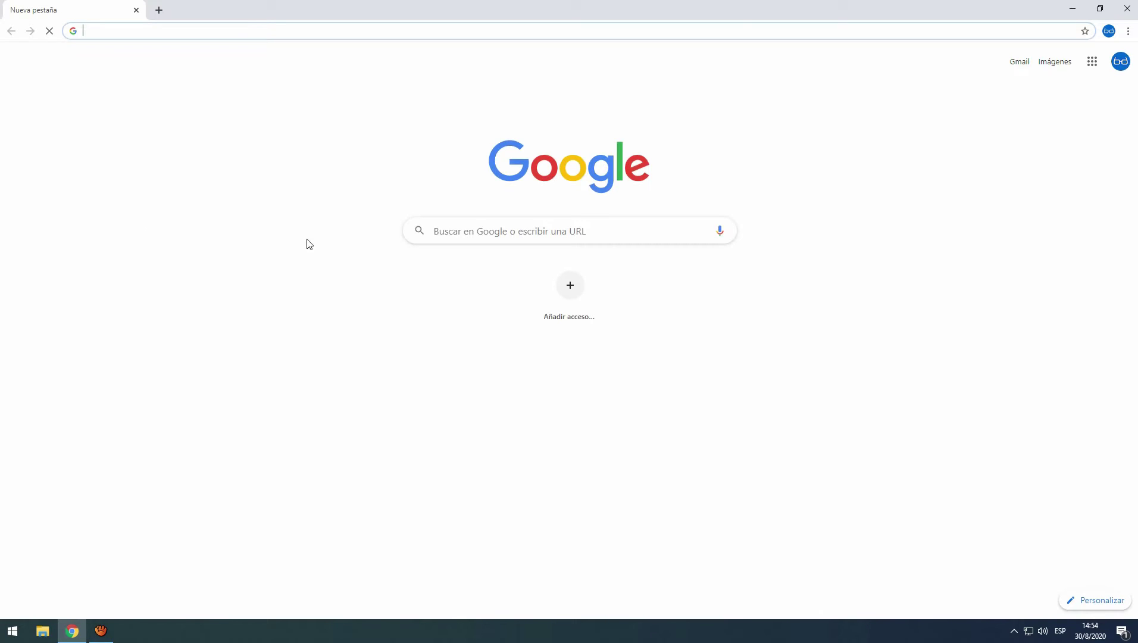
click(197, 32)
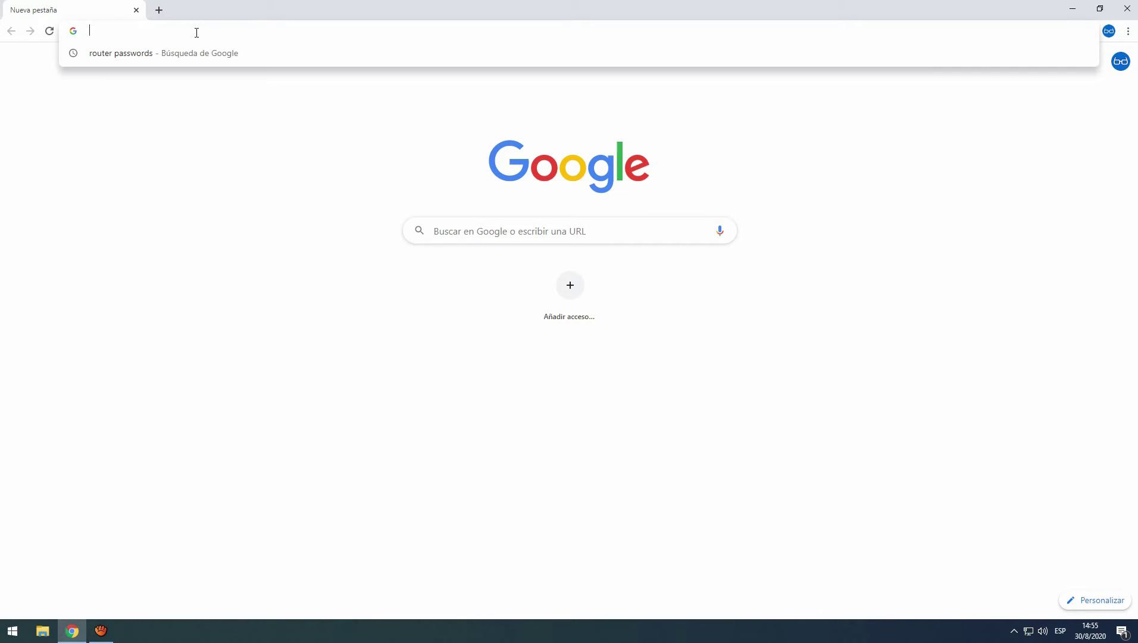
text(192.136)
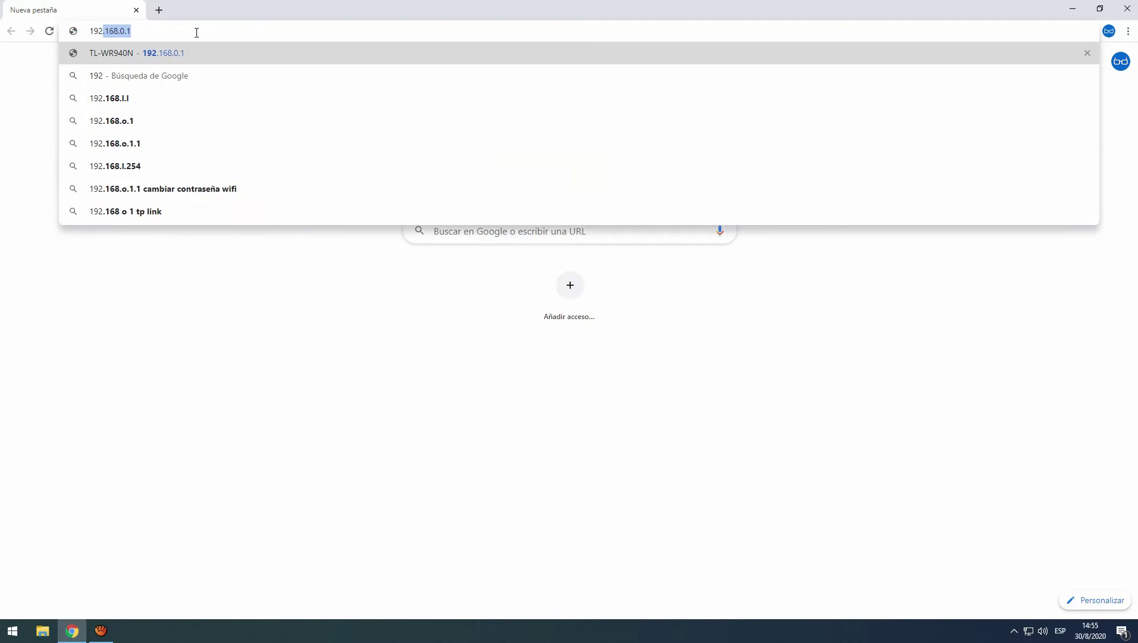
key(BackSpace)
key(BackSpace)
text(68.0.1)
key(Return)
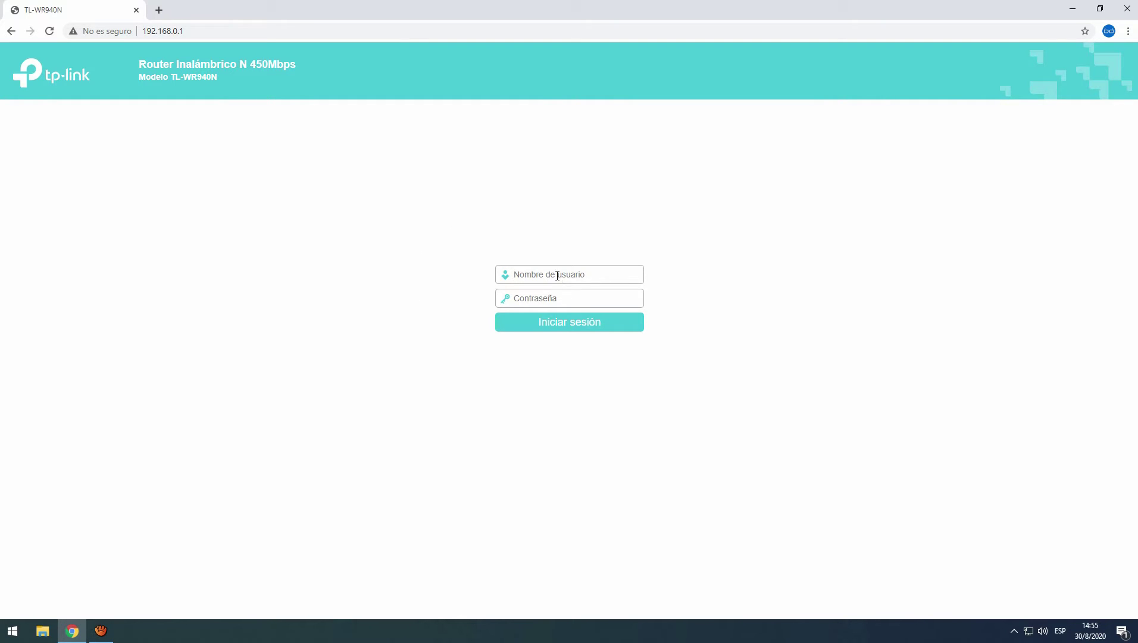
Log in to the router with the admin credentials, dismiss Chrome's warning, and open a new tab.
text(ad)
text(ad)
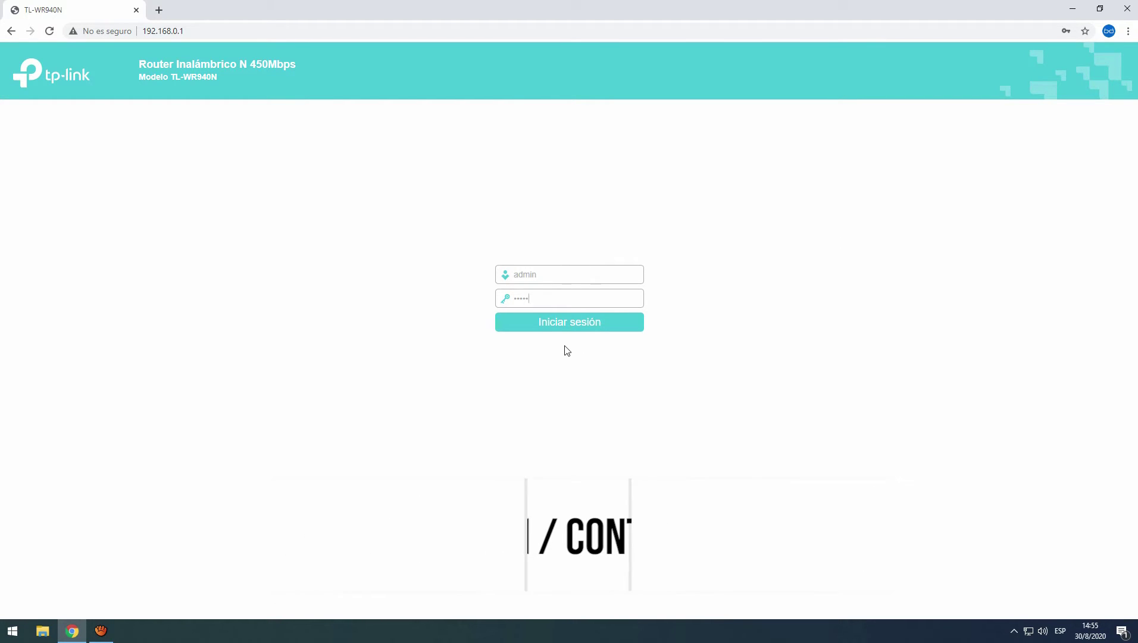
click(563, 329)
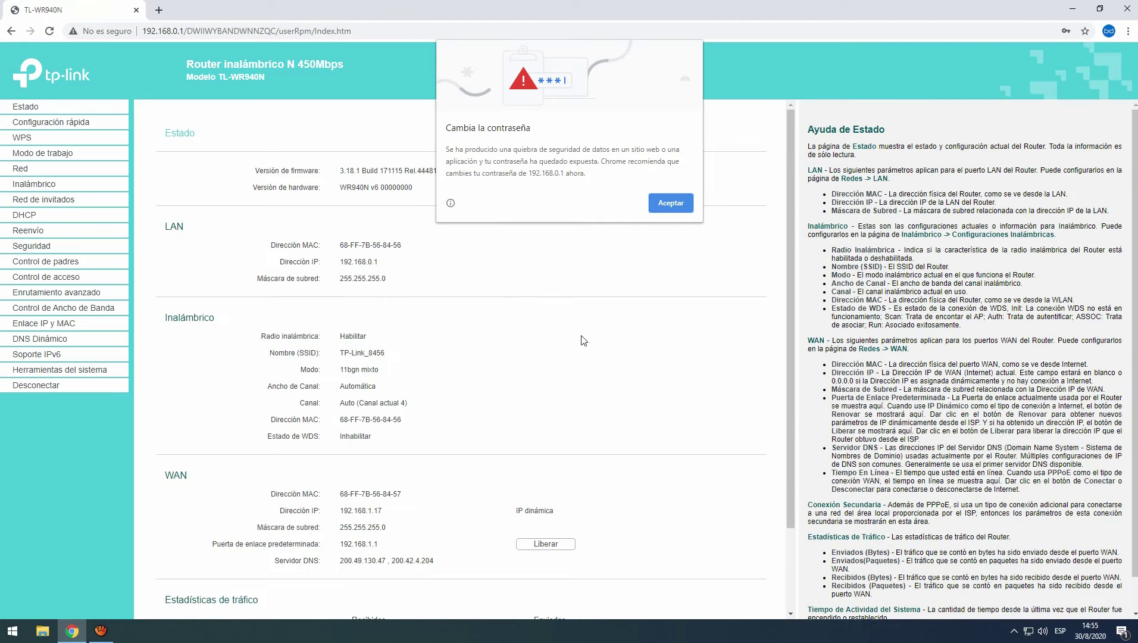
click(671, 201)
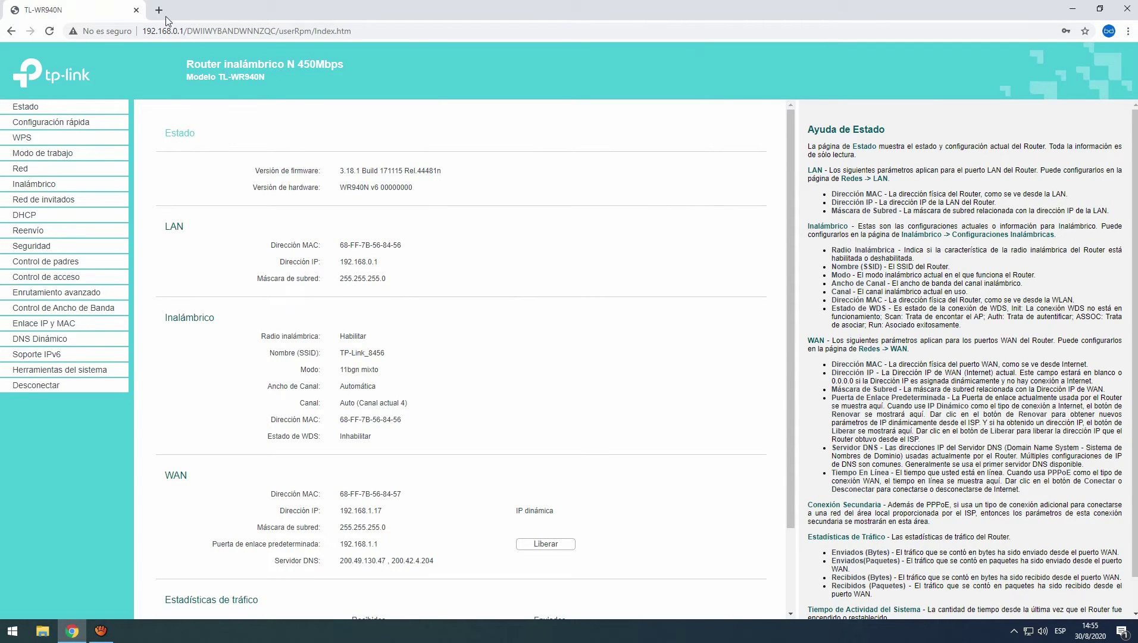
click(159, 10)
click(207, 31)
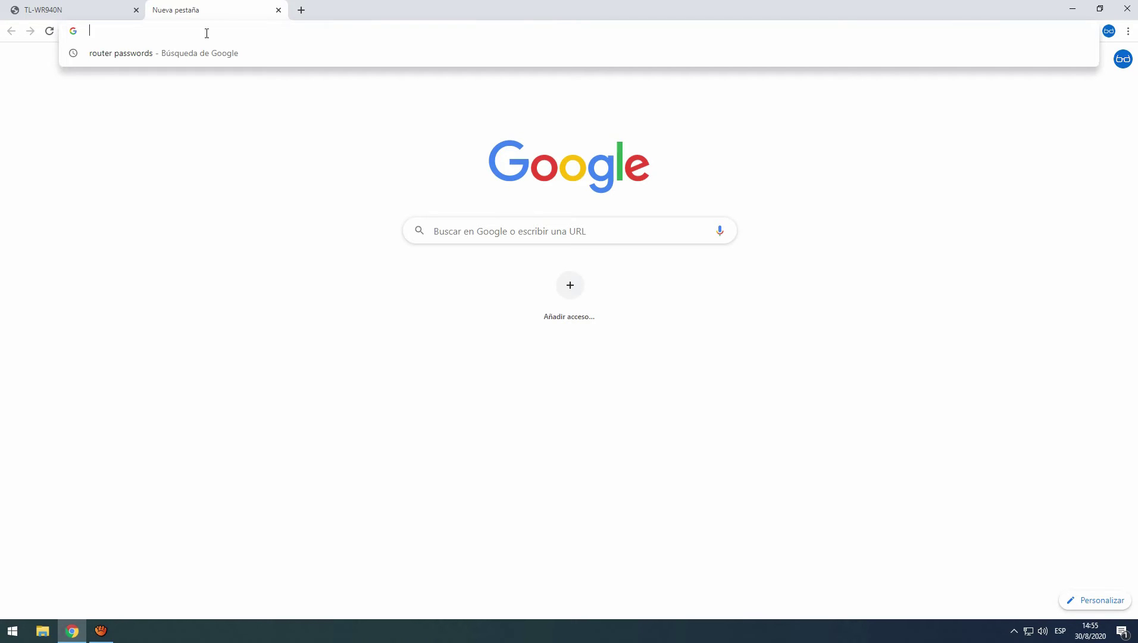
Open RouterPasswords.com from Google and choose TP-Link from the manufacturer list.
click(122, 53)
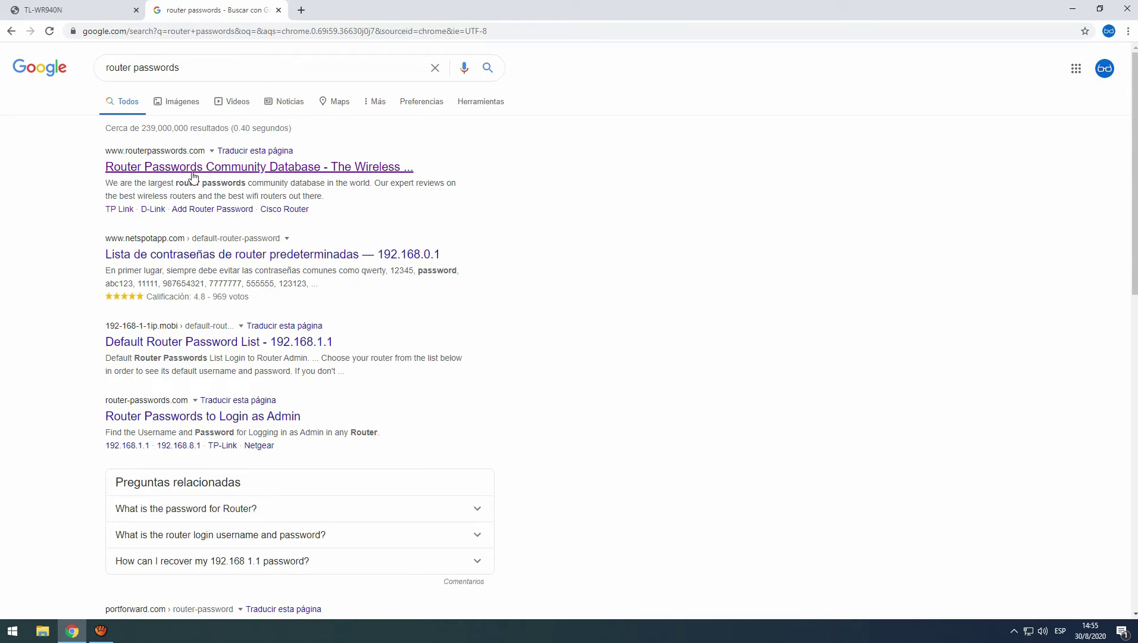
click(197, 173)
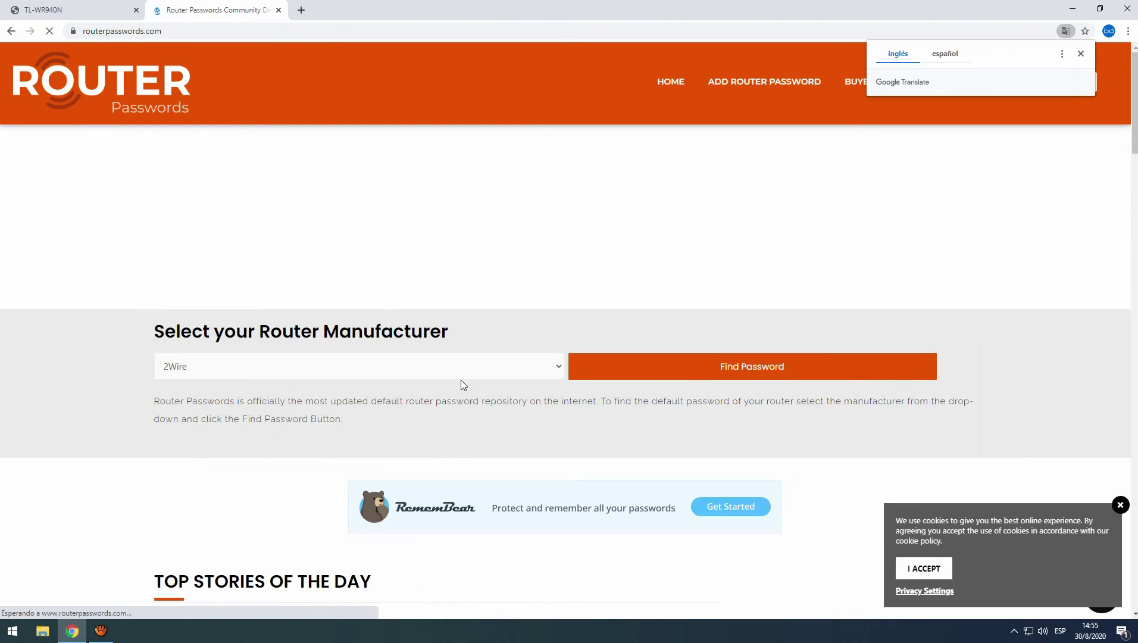
click(458, 370)
scroll(394, 328, down, 10)
scroll(392, 326, up, 5)
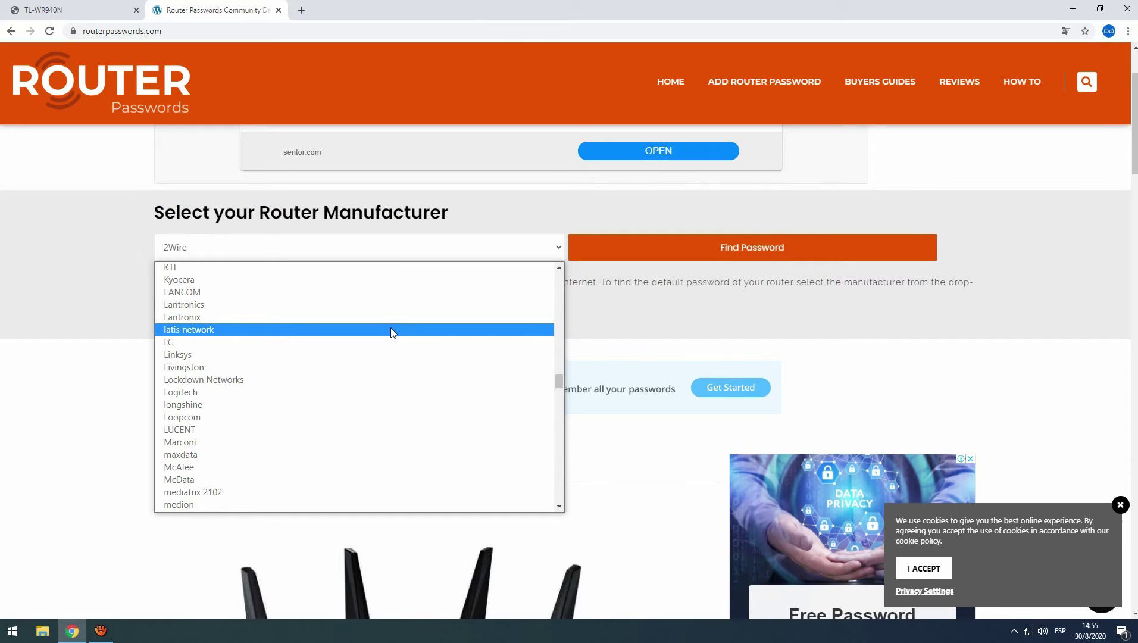
scroll(389, 328, up, 15)
drag(559, 275, 565, 500)
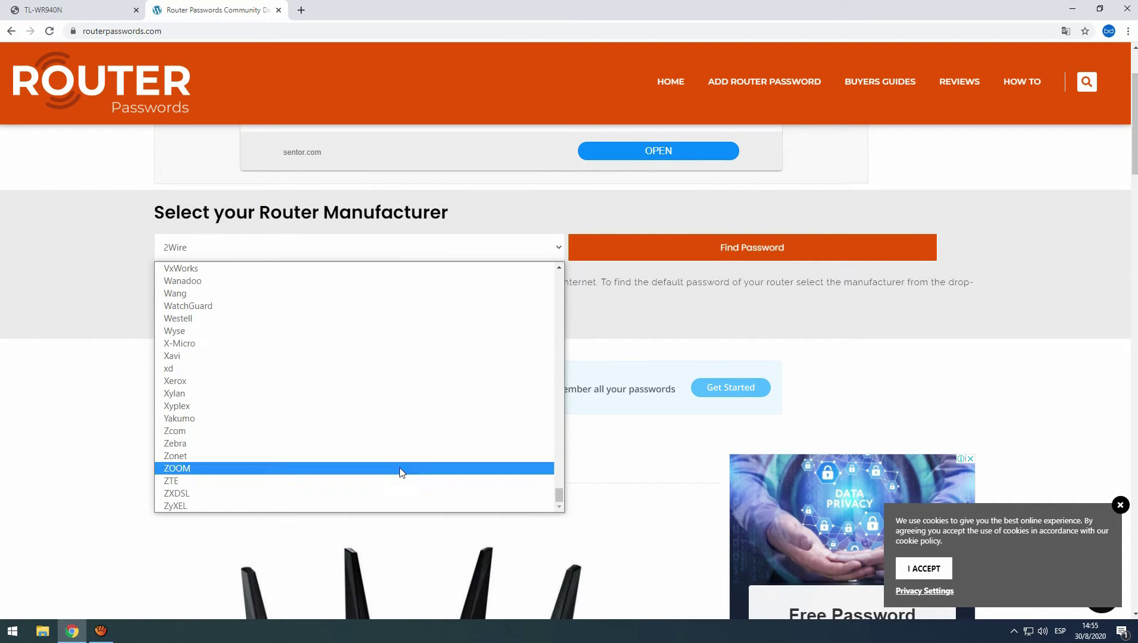
scroll(389, 396, up, 12)
scroll(382, 393, up, 15)
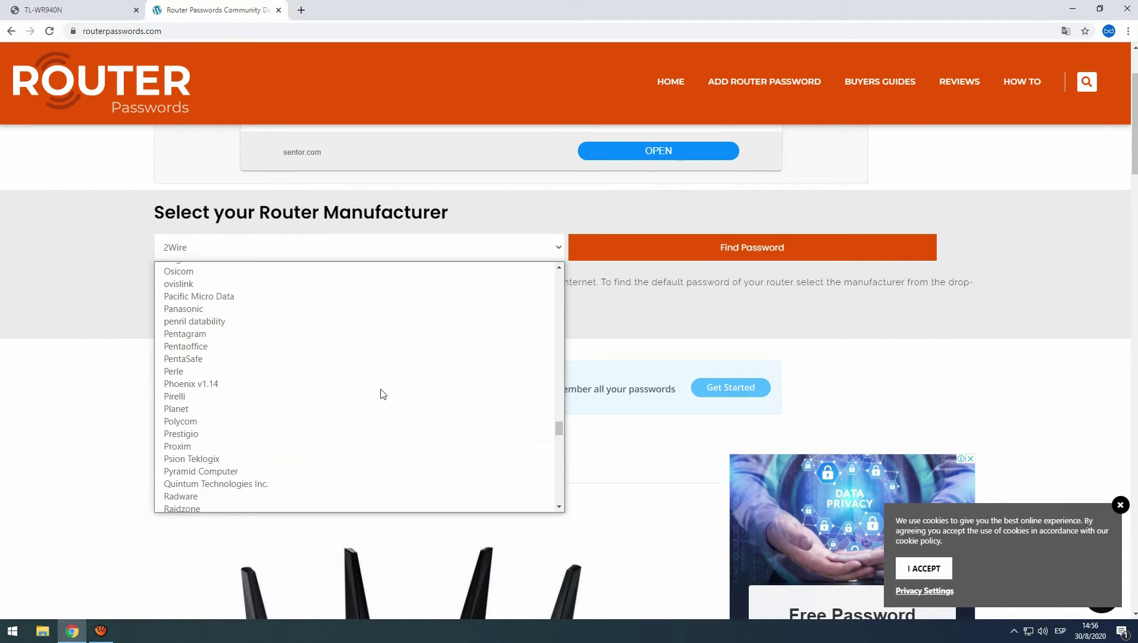
scroll(382, 394, down, 15)
click(377, 391)
Read TP-Link's default username and password, then close that tab.
scroll(415, 349, down, 2)
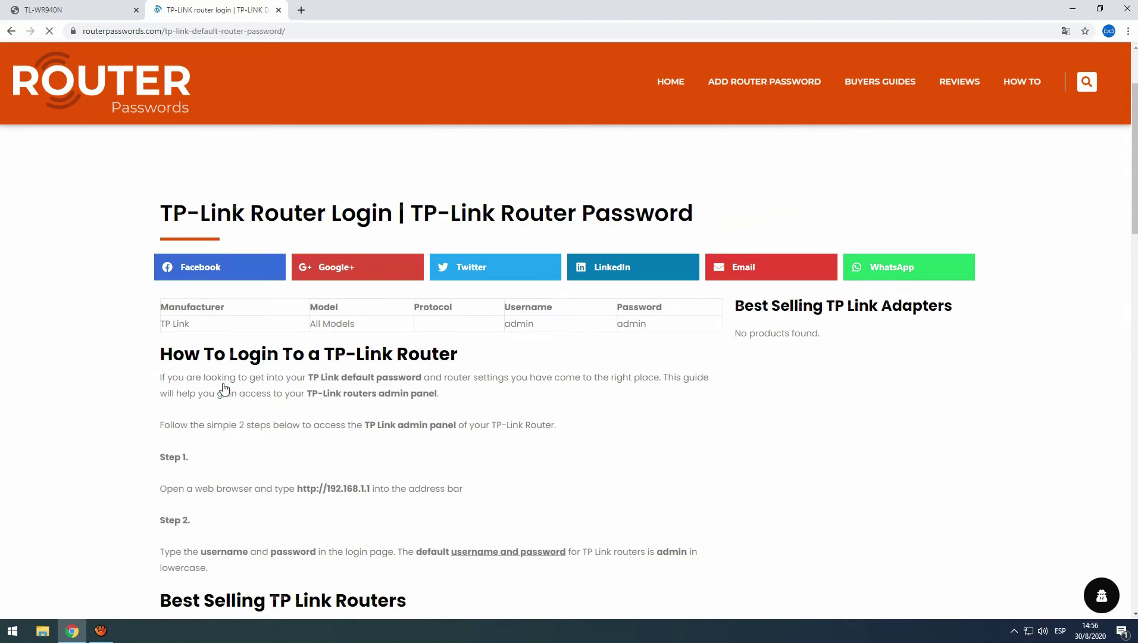
drag(505, 323, 668, 325)
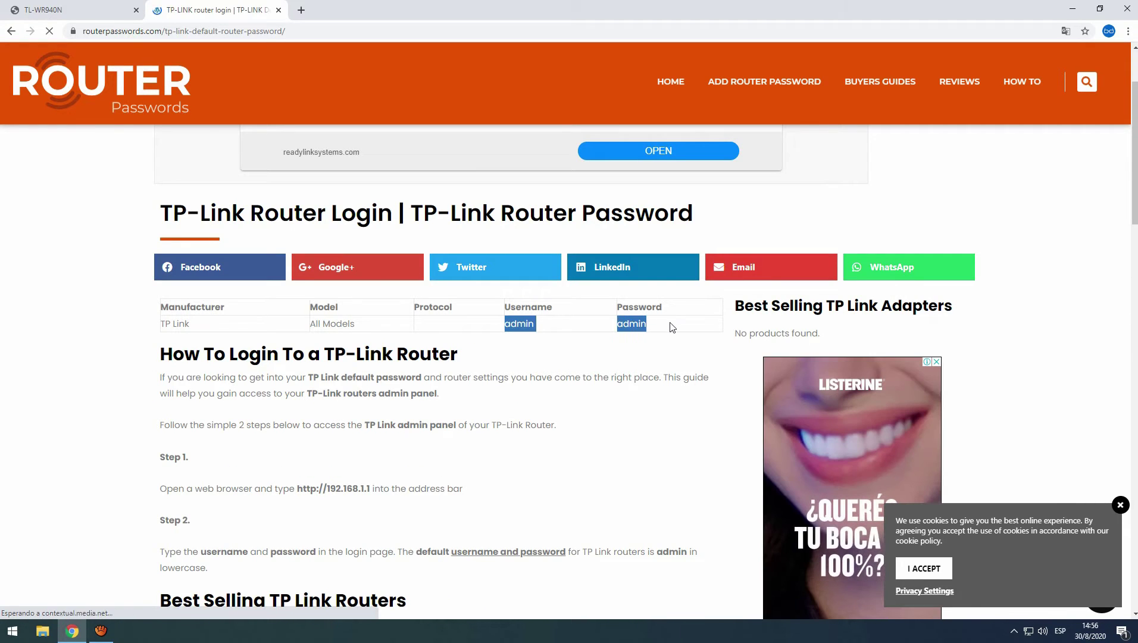
click(535, 310)
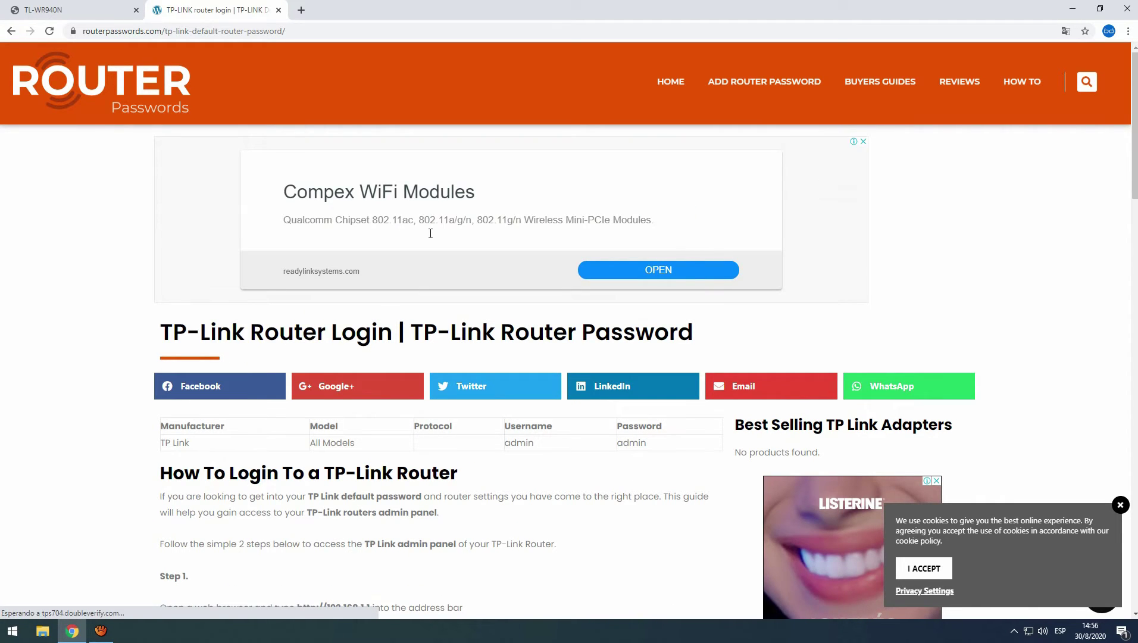
click(278, 10)
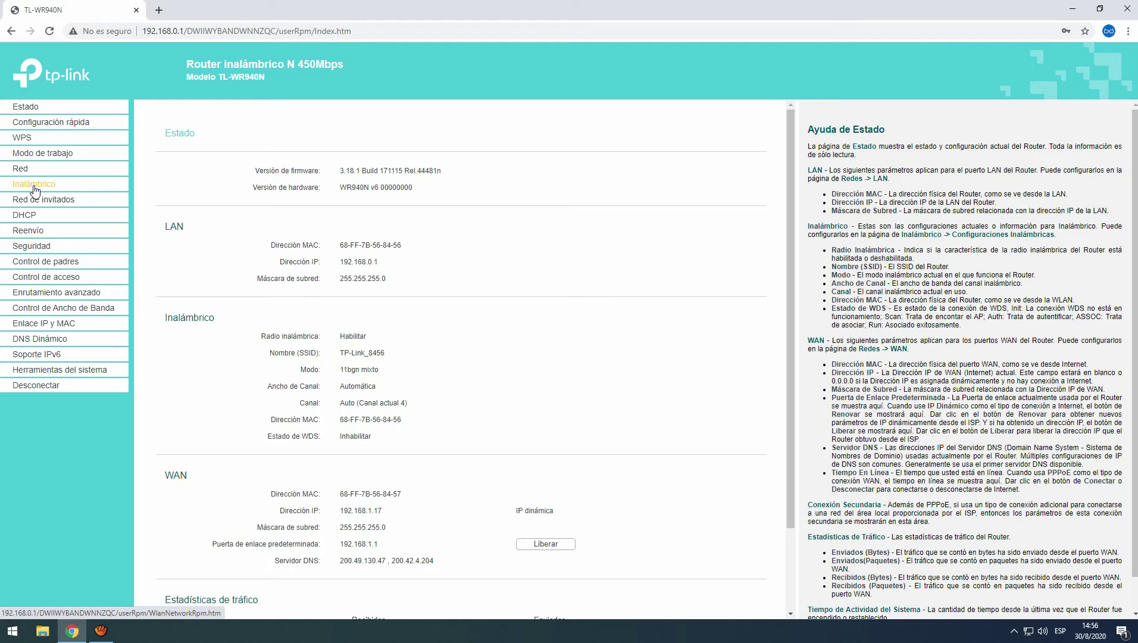
Change the wireless region from México to Argentina and save, accepting the warning.
click(18, 185)
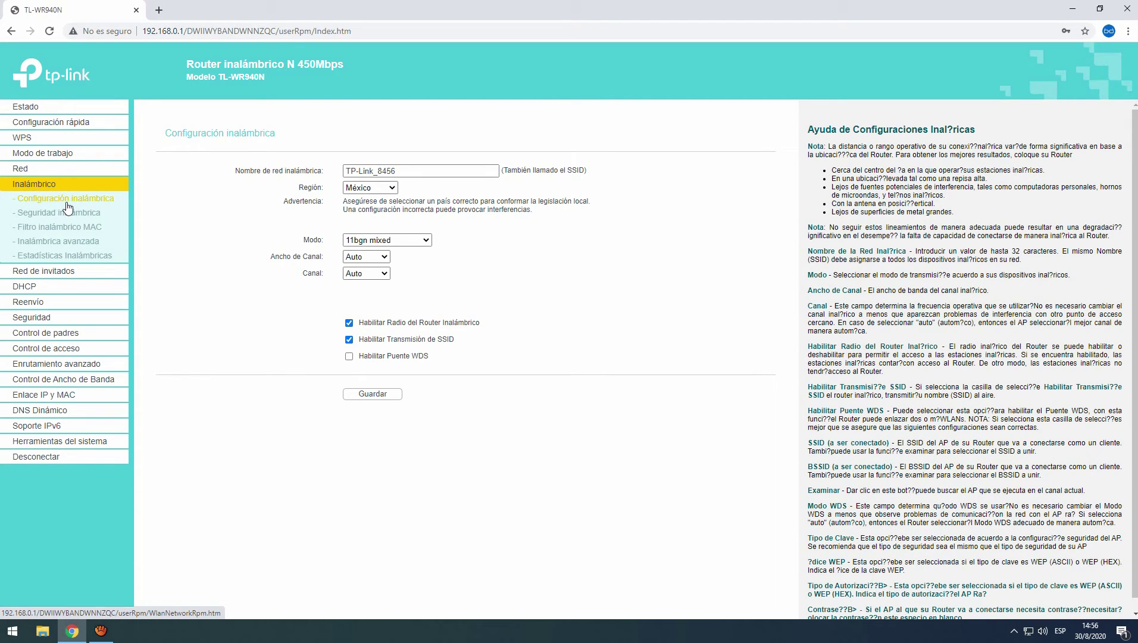
triple_click(403, 172)
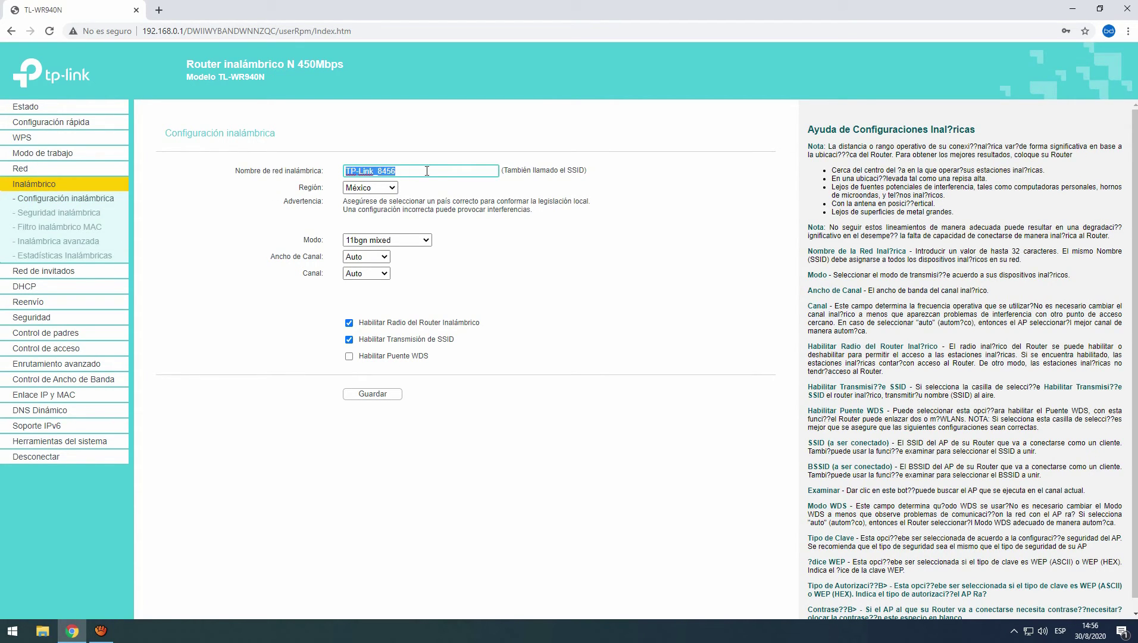
click(376, 171)
drag(420, 172, 337, 166)
click(404, 173)
click(393, 188)
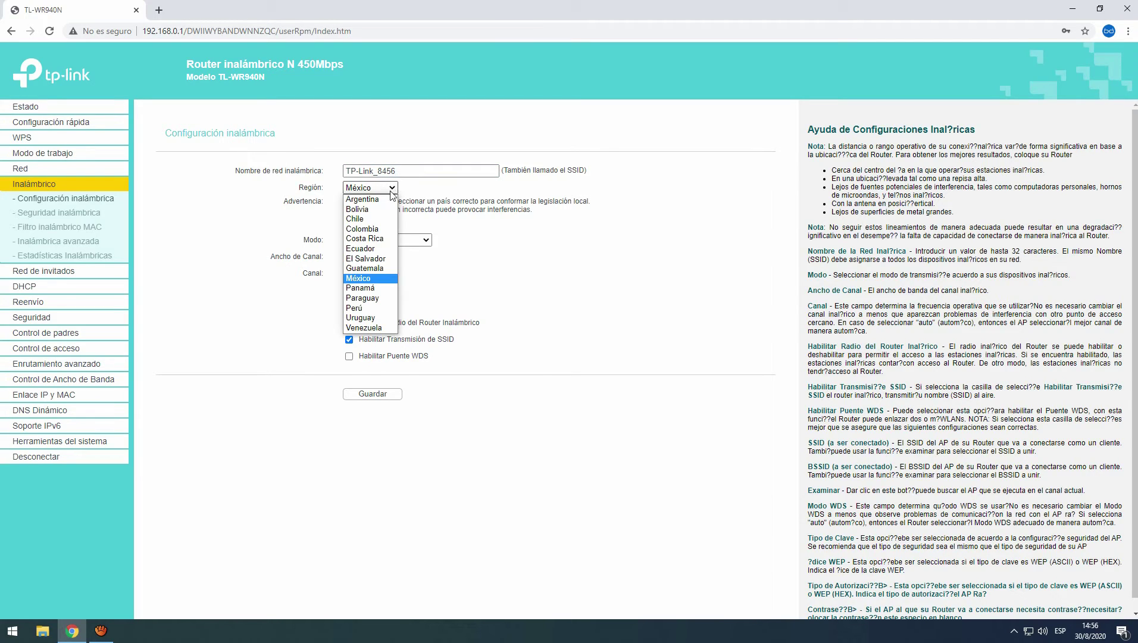
click(384, 199)
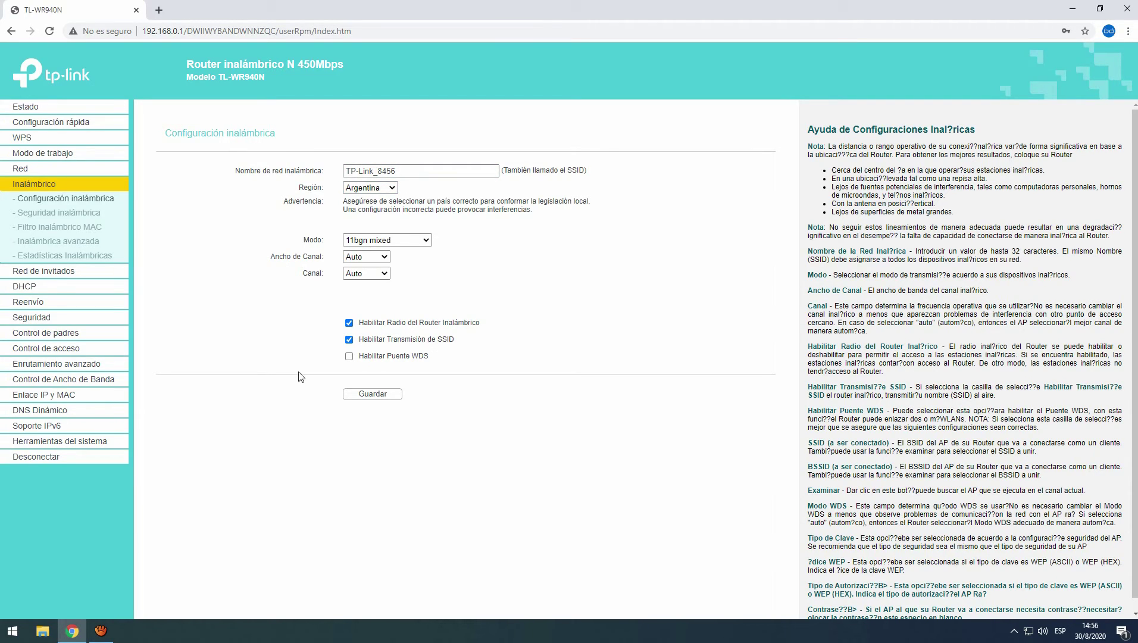
click(364, 396)
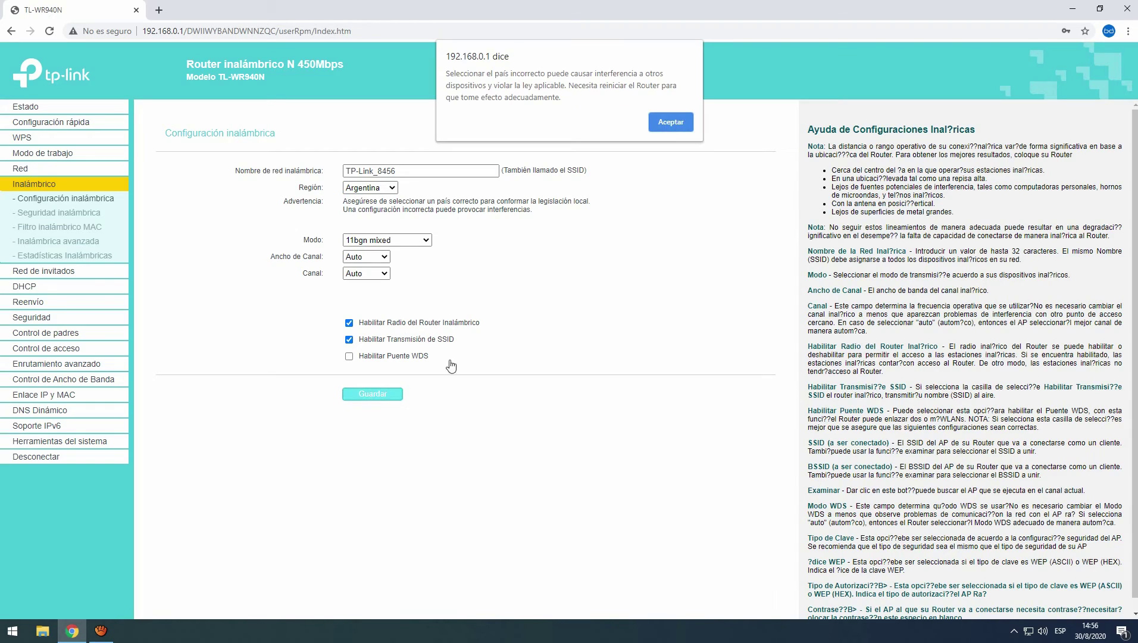
click(674, 125)
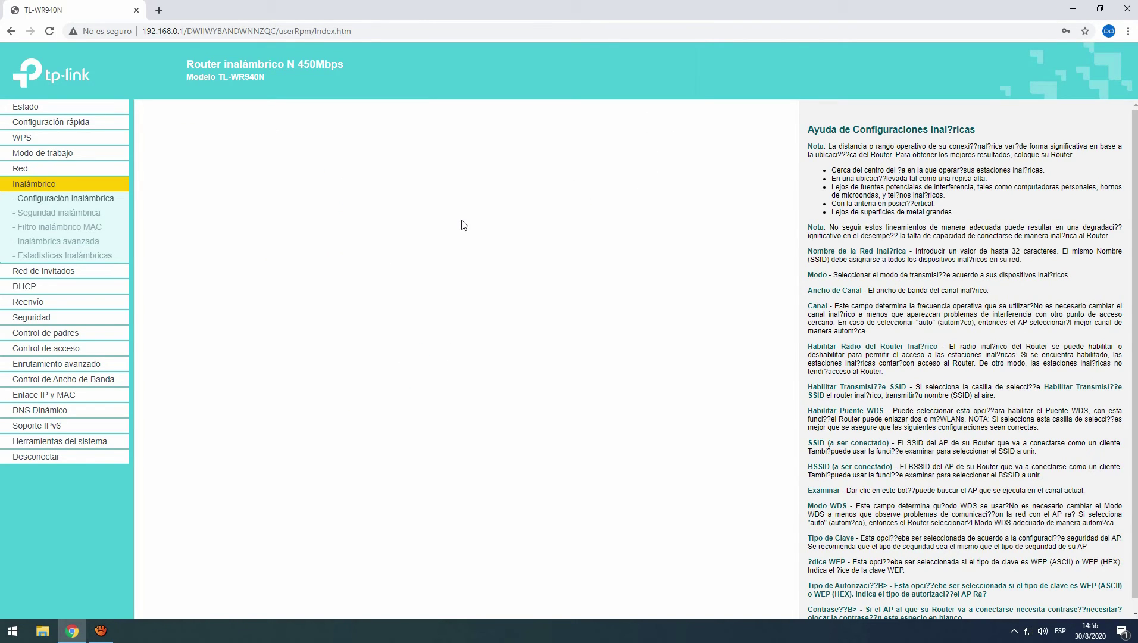
Keep WPA/WPA2 Personal security, replace the wireless password with a new one, and save.
click(70, 217)
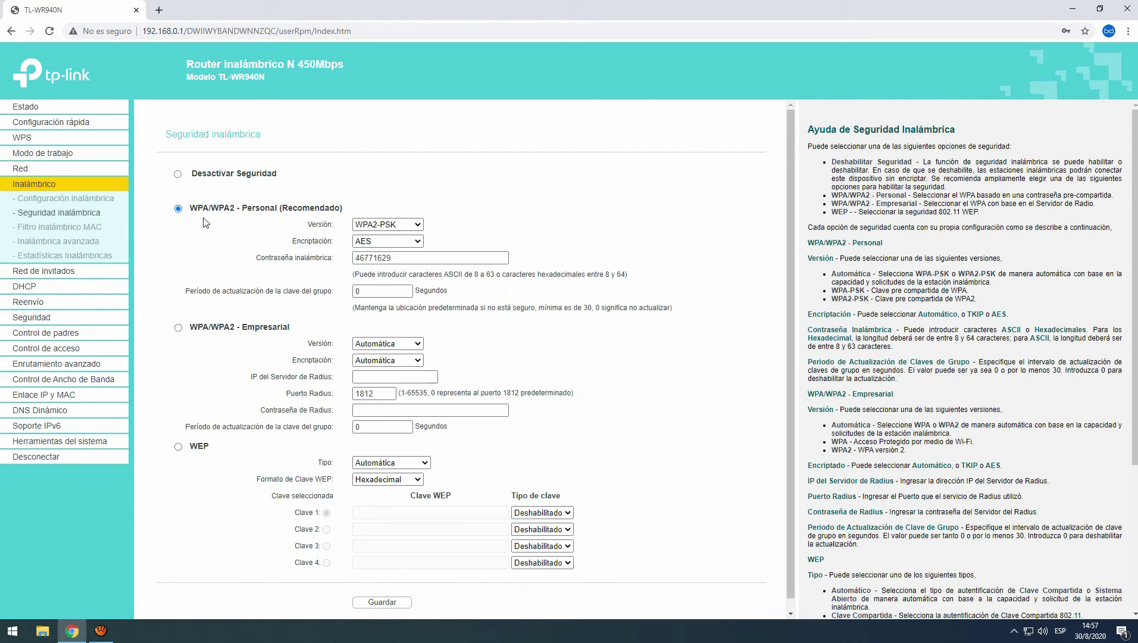
drag(405, 258, 350, 259)
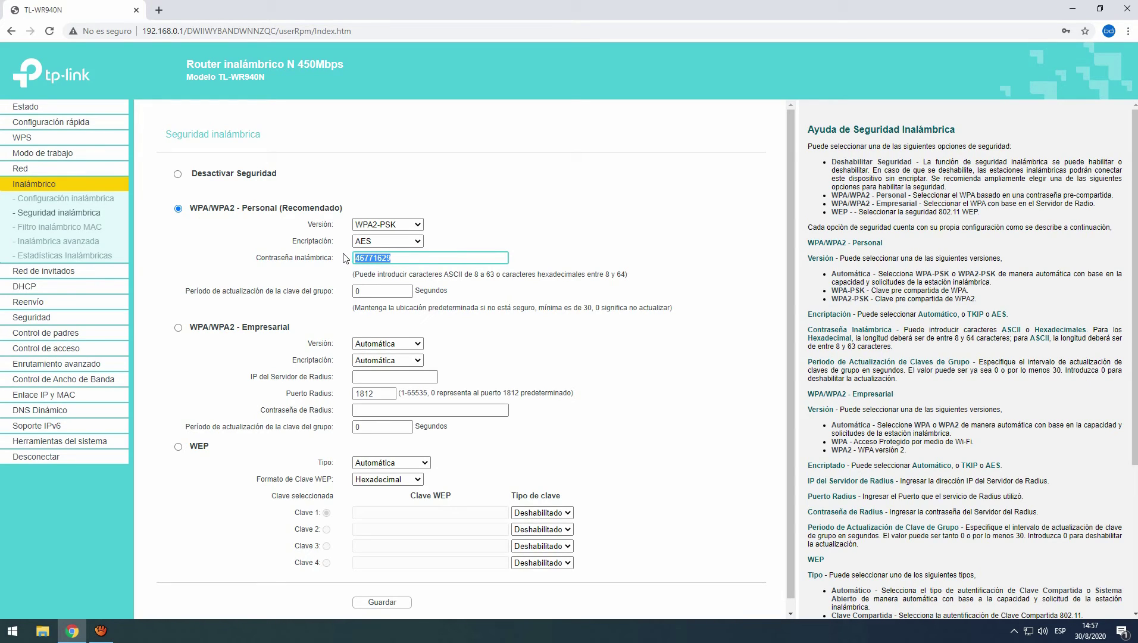
click(179, 174)
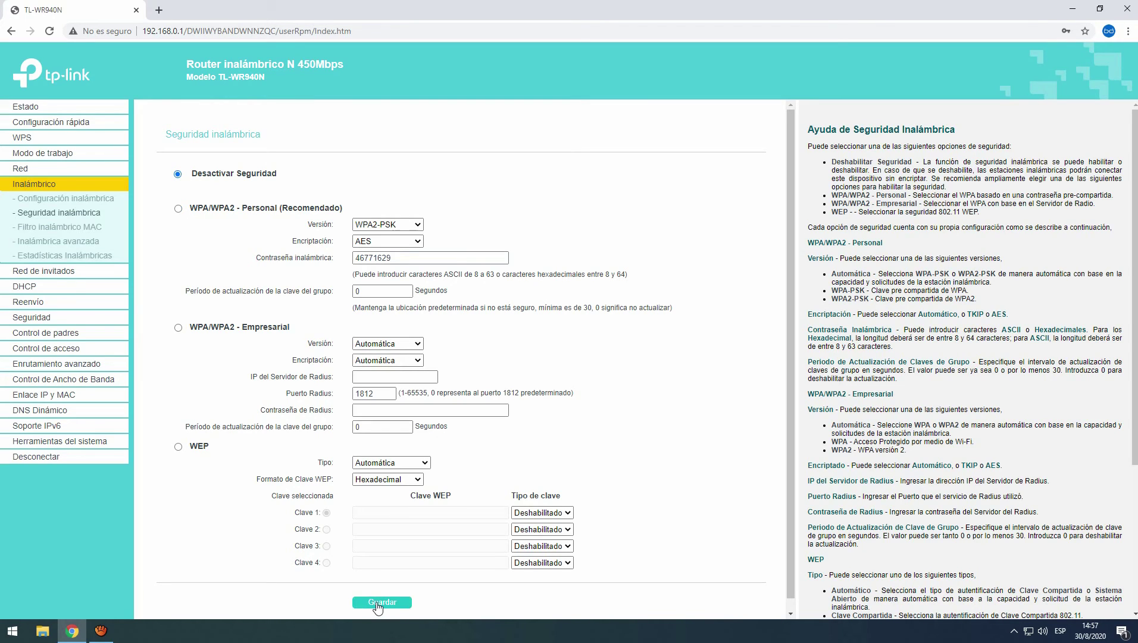
click(179, 209)
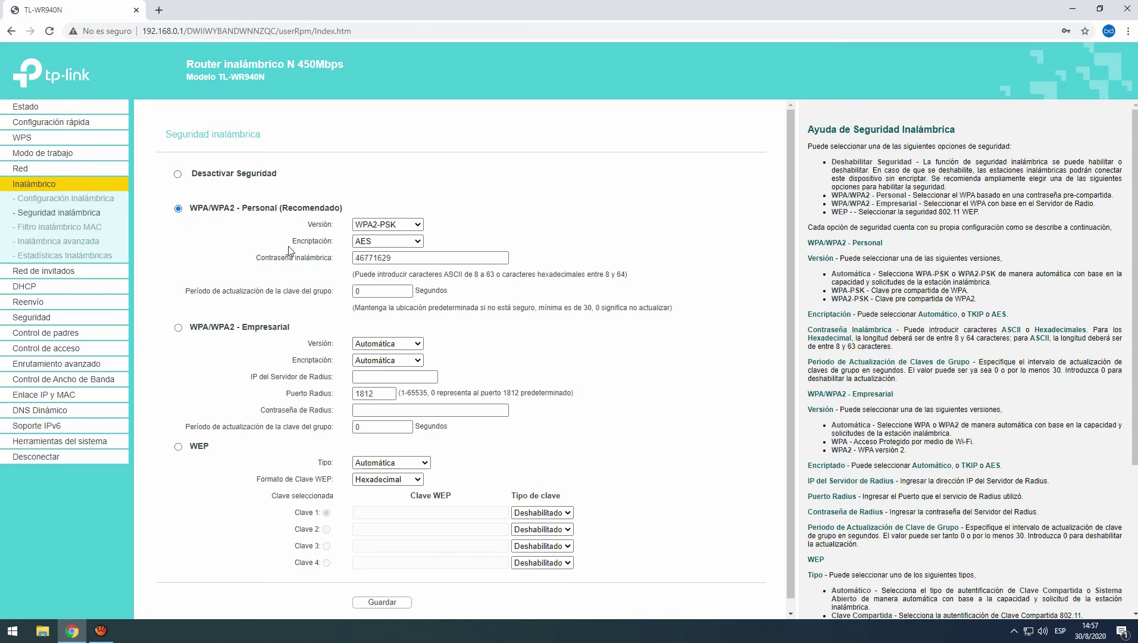
drag(191, 206, 240, 210)
click(235, 222)
drag(391, 261, 244, 277)
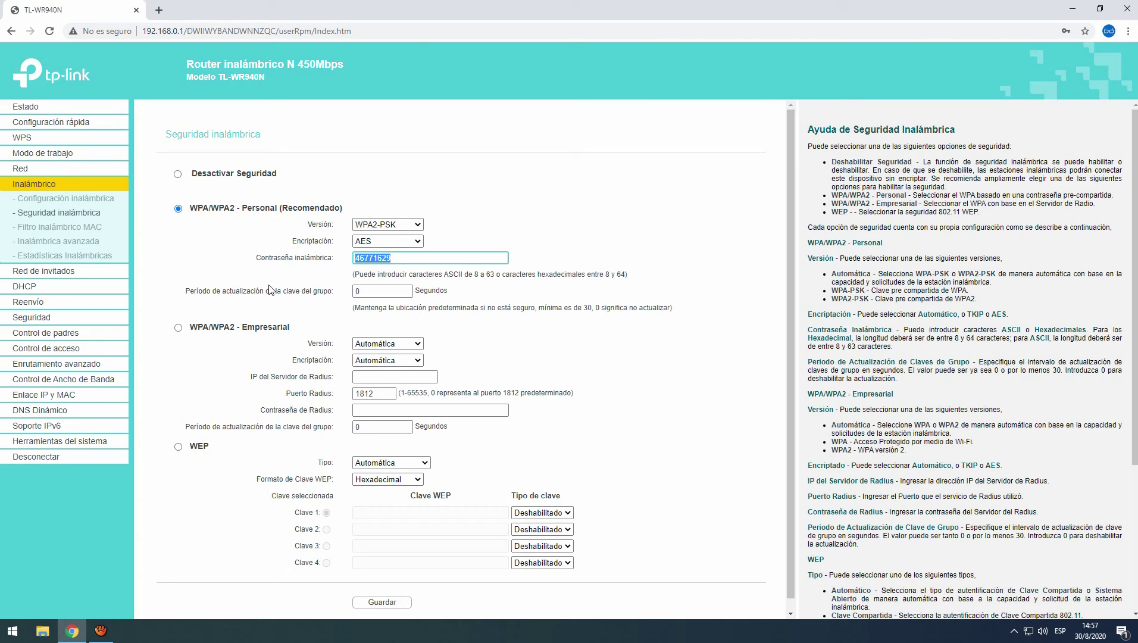
text(123456789)
click(392, 602)
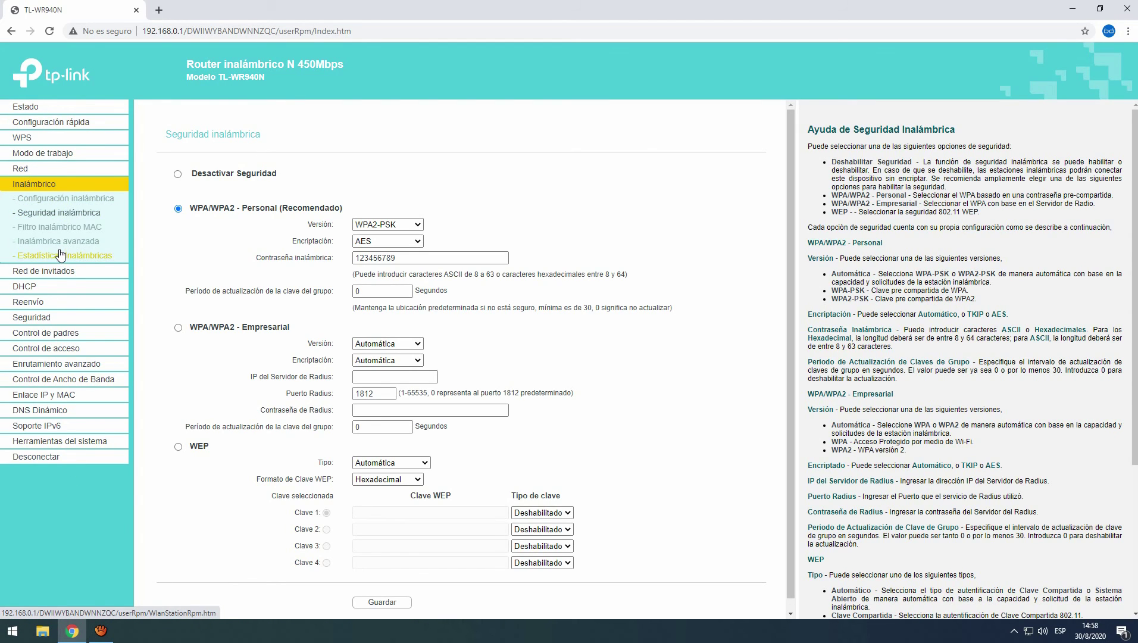
Restart the router from Herramientas del sistema > Reiniciar and confirm.
click(47, 442)
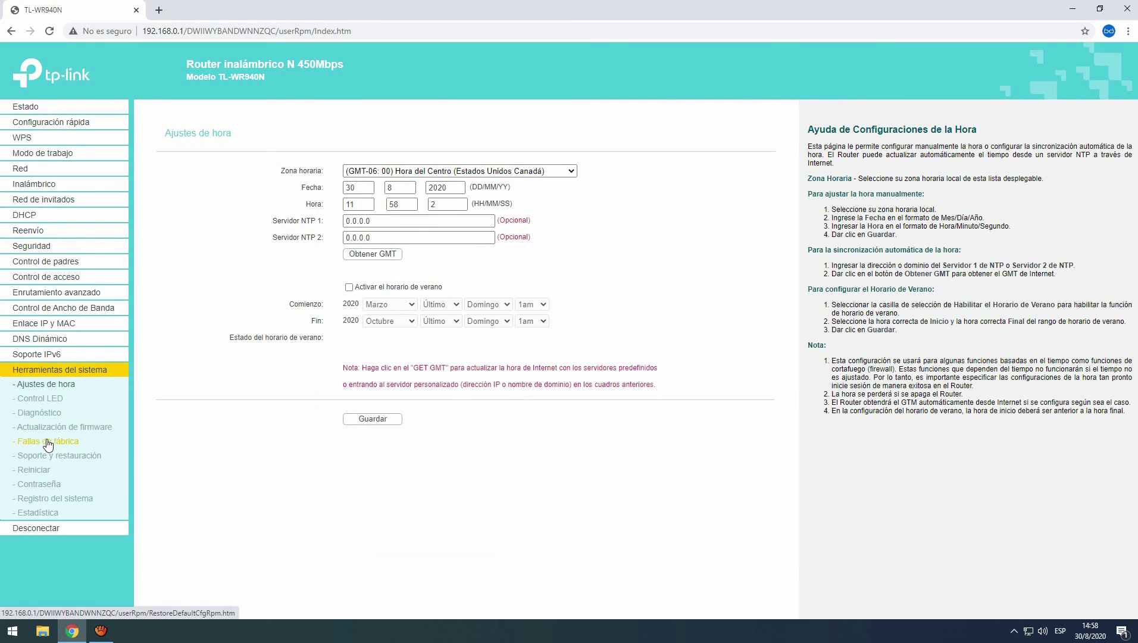
click(45, 471)
click(460, 189)
click(616, 100)
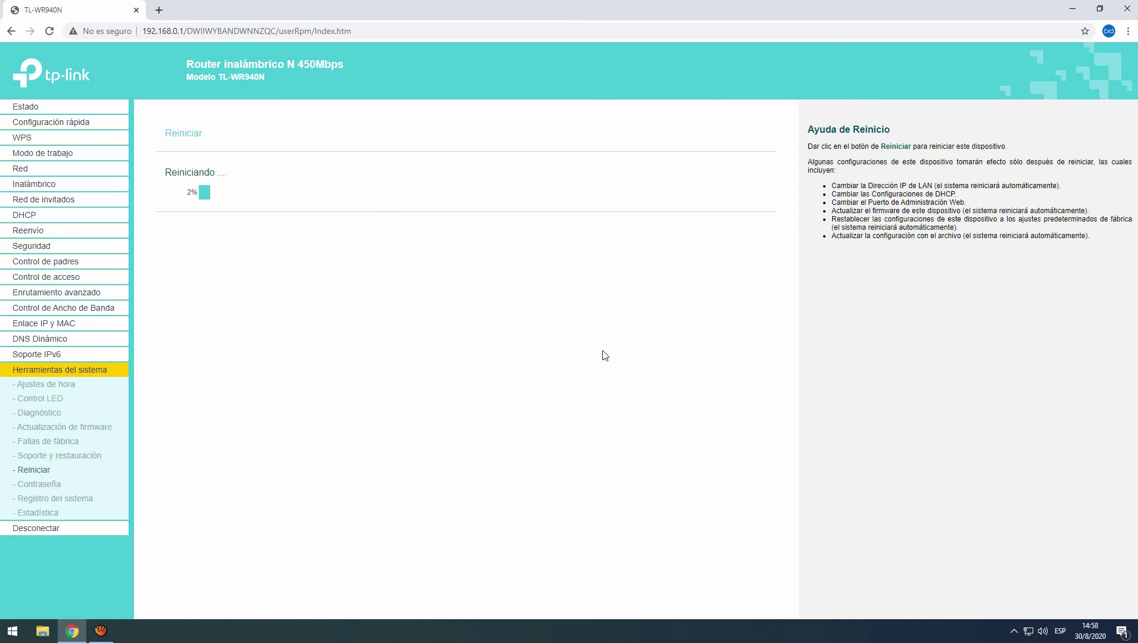